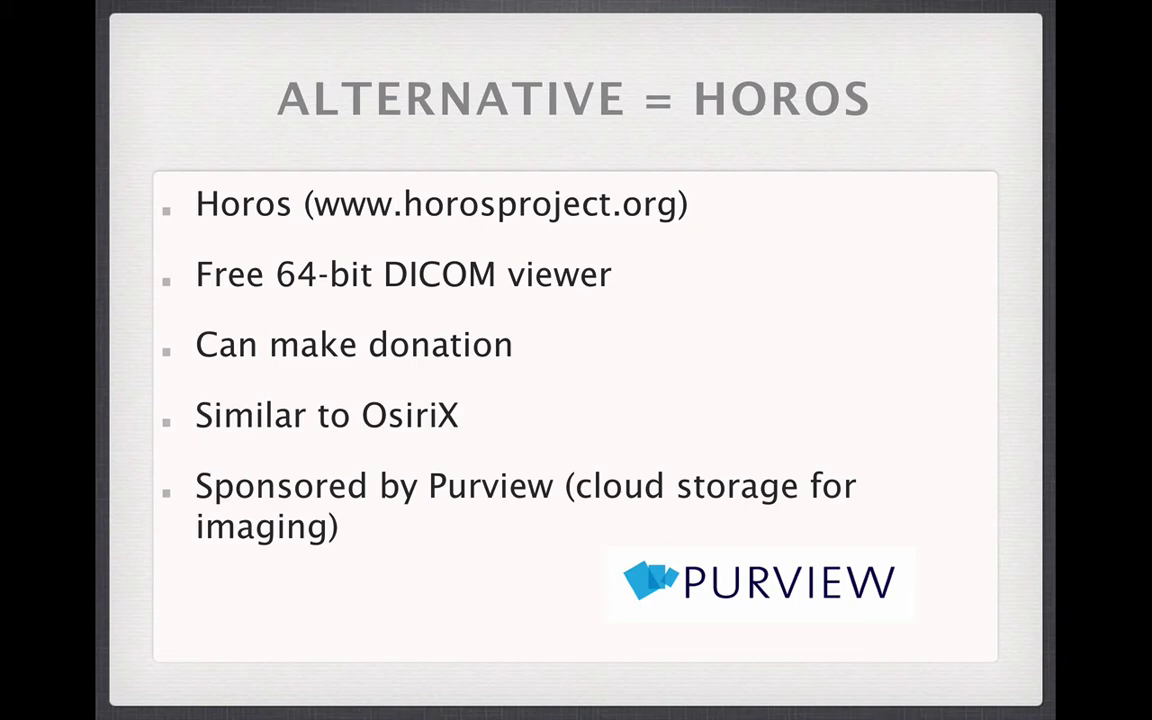
# - Advance the slideshow to the 'How to change from OsiriX to Horos?' slide
pyautogui.press('Right')
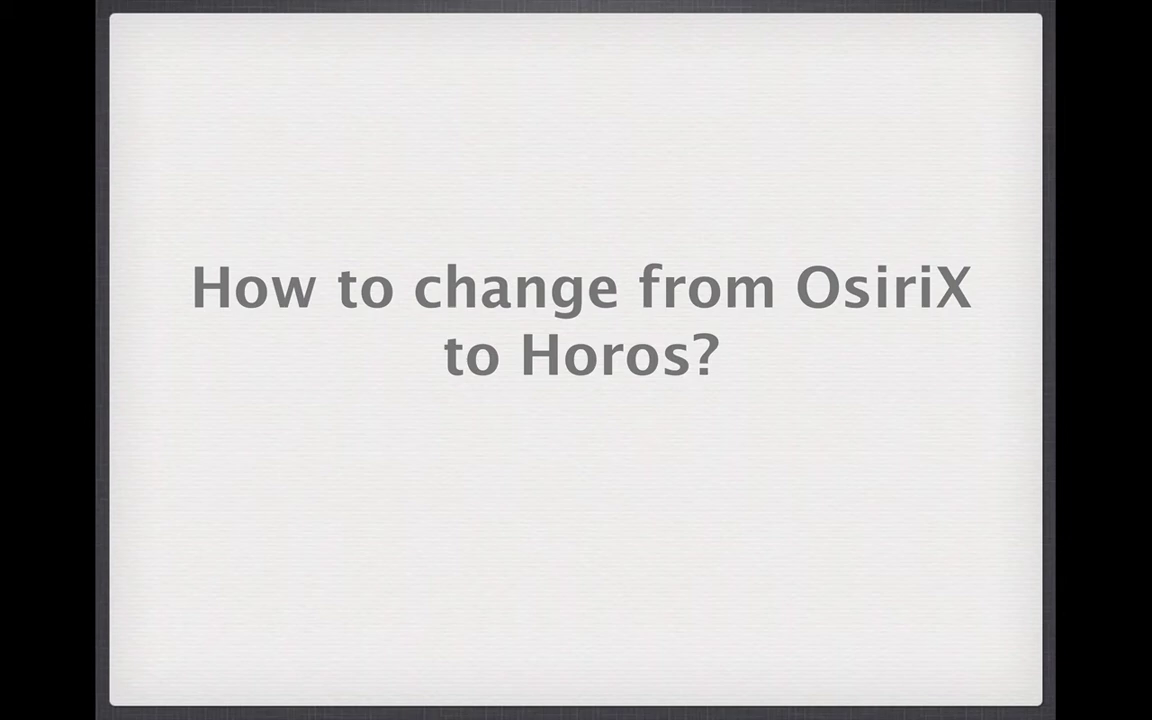
# - Step through the Download Horos slide to the 'Find your OsiriX databases' slide
pyautogui.press('Right')
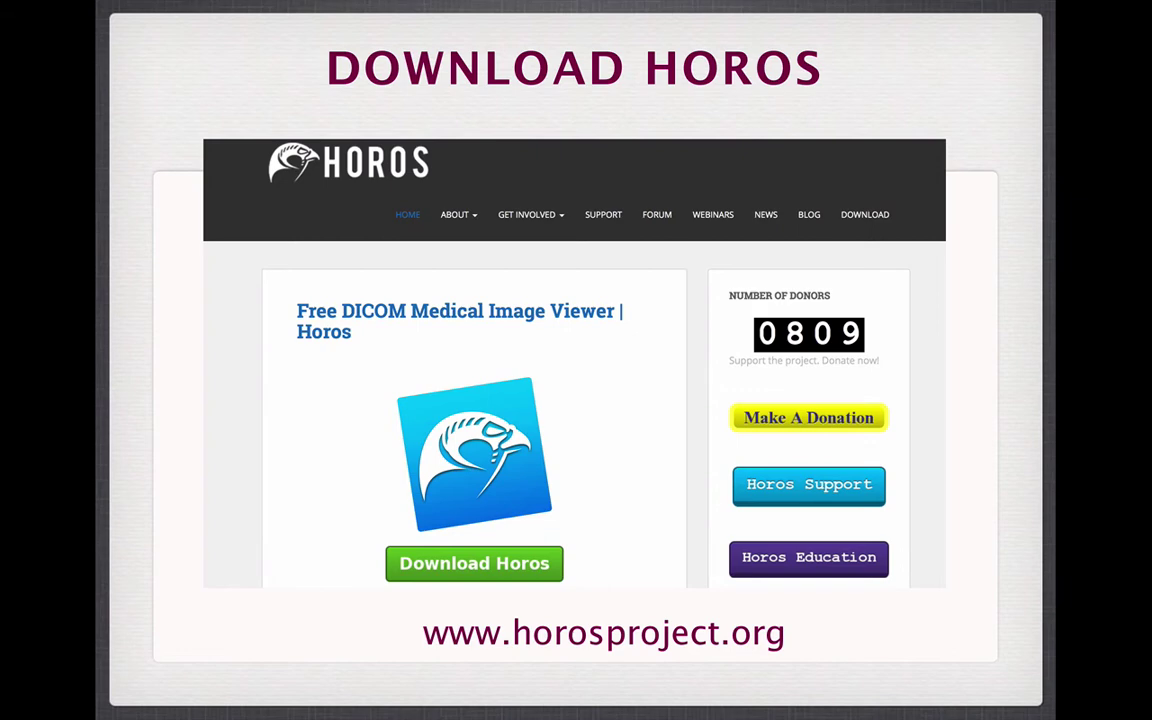
pyautogui.press('Right')
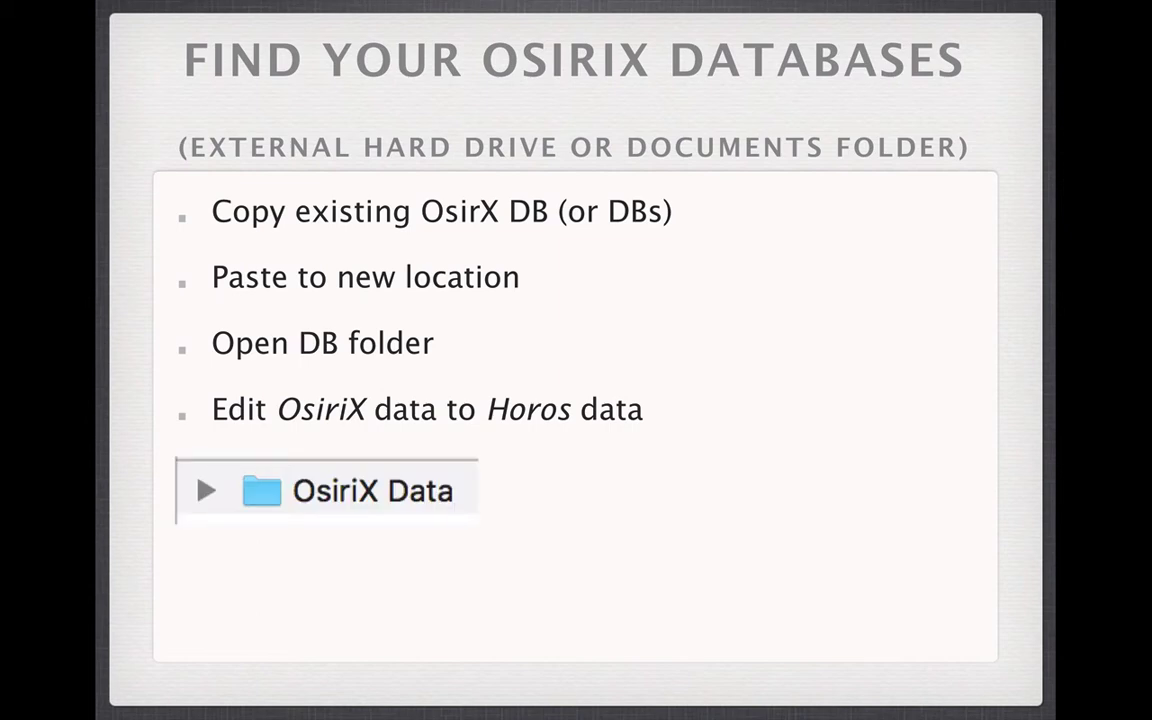
# - Reveal the highlighted OsiriX Data folder image, then the Horos Data folder image
pyautogui.press('Right')
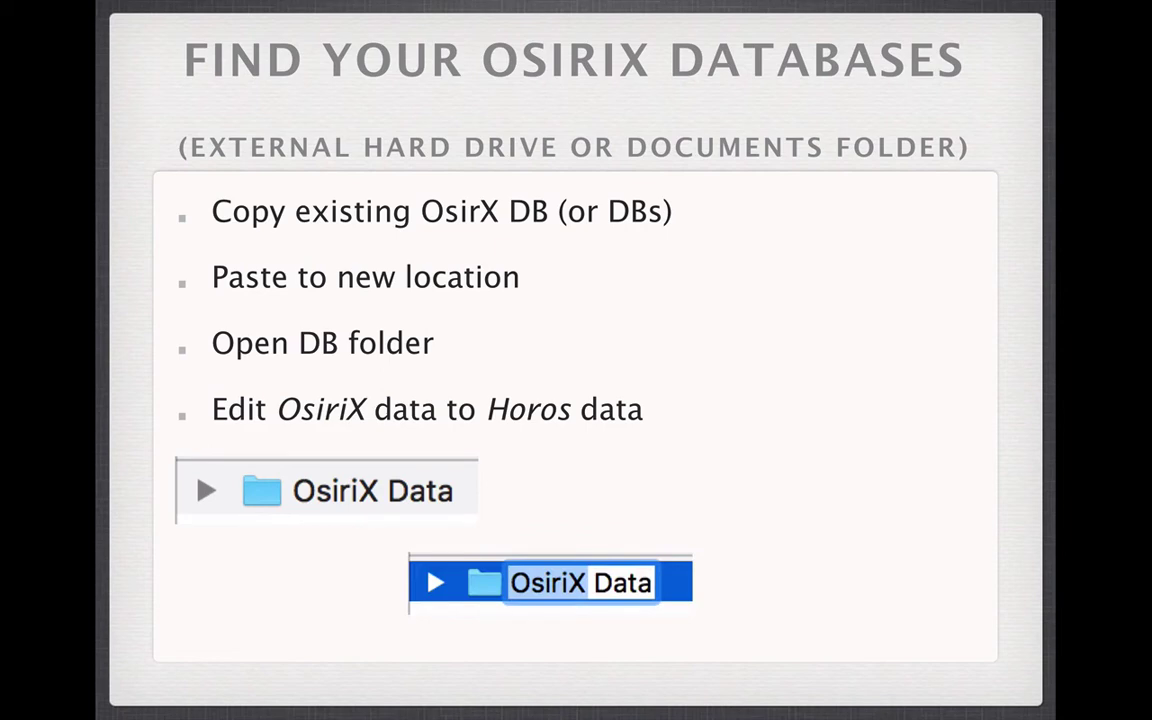
pyautogui.press('Right')
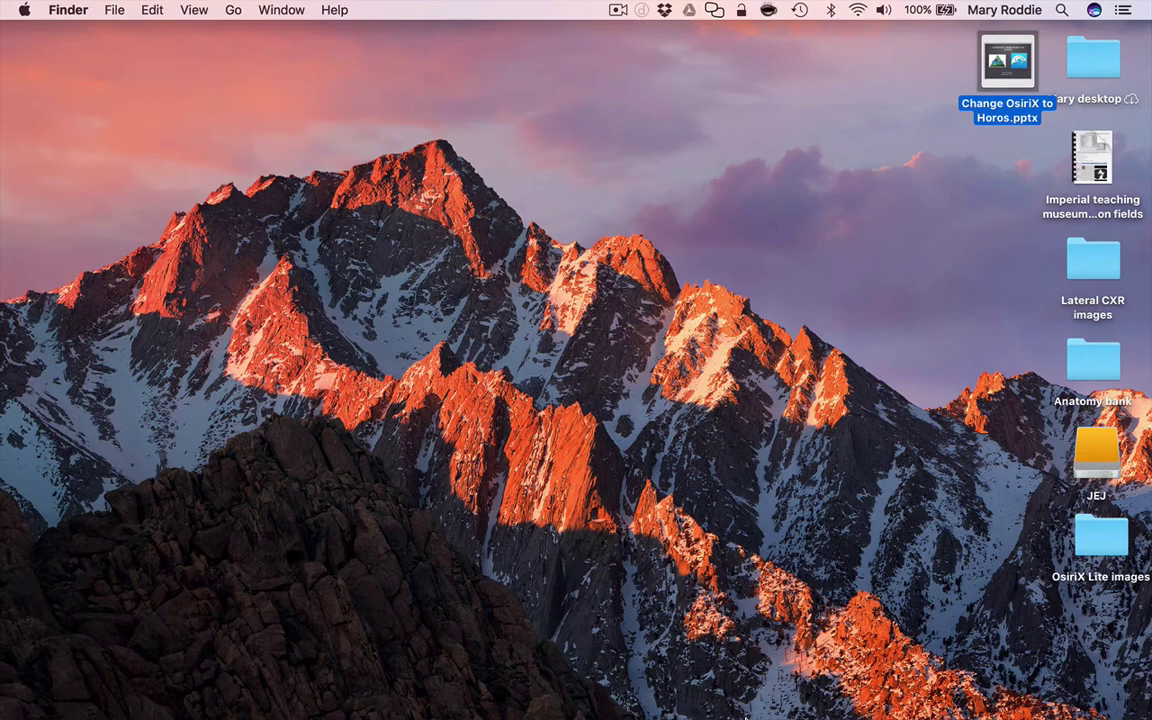
# - Show OsiriX MD's FRCR set 1 DB with its 15 studies, then quit OsiriX
pyautogui.moveTo(740, 705)
pyautogui.click(597, 697)
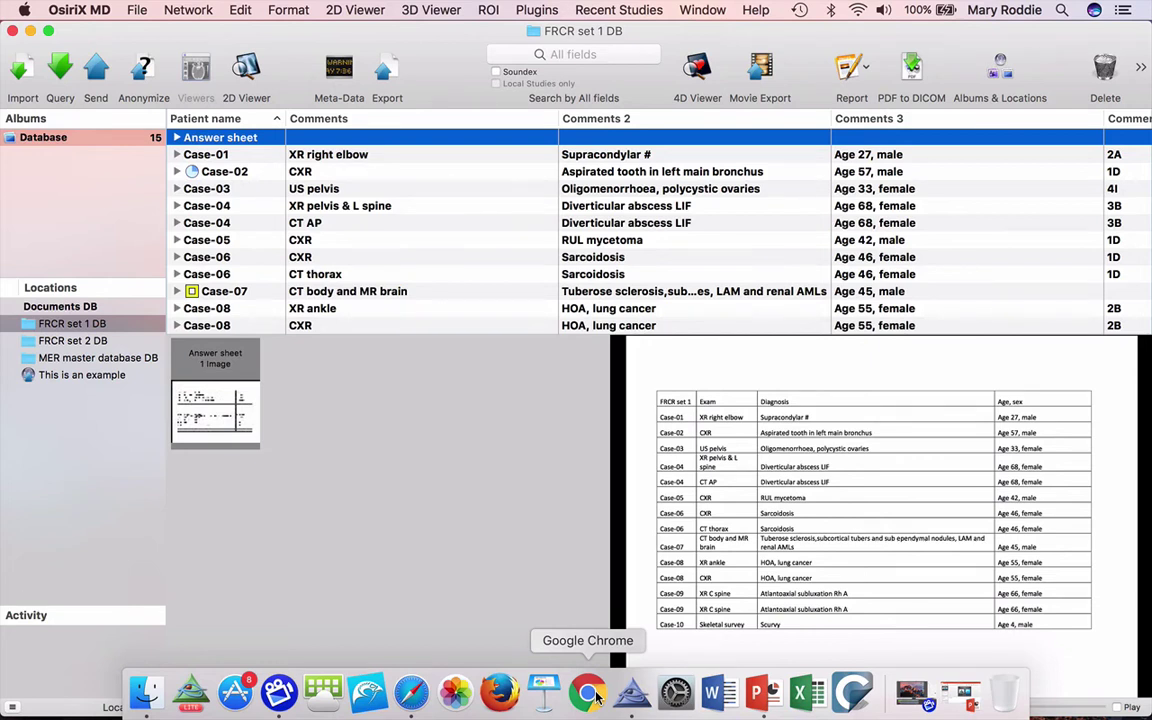
pyautogui.click(79, 10)
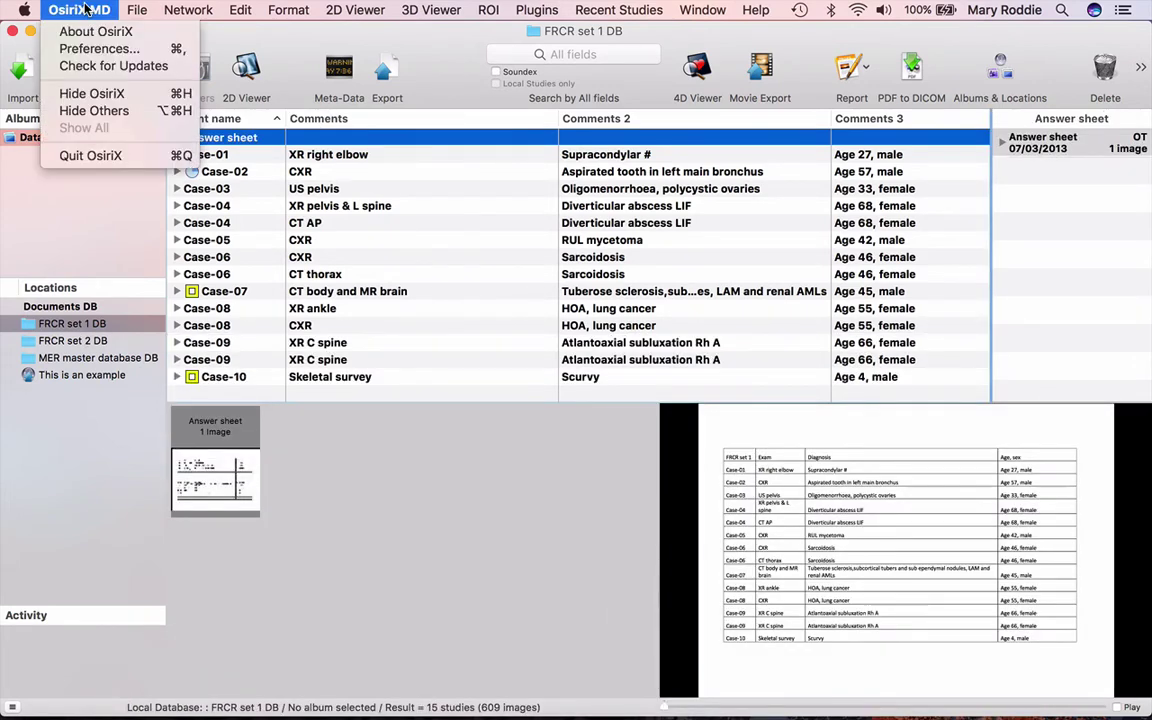
pyautogui.click(90, 157)
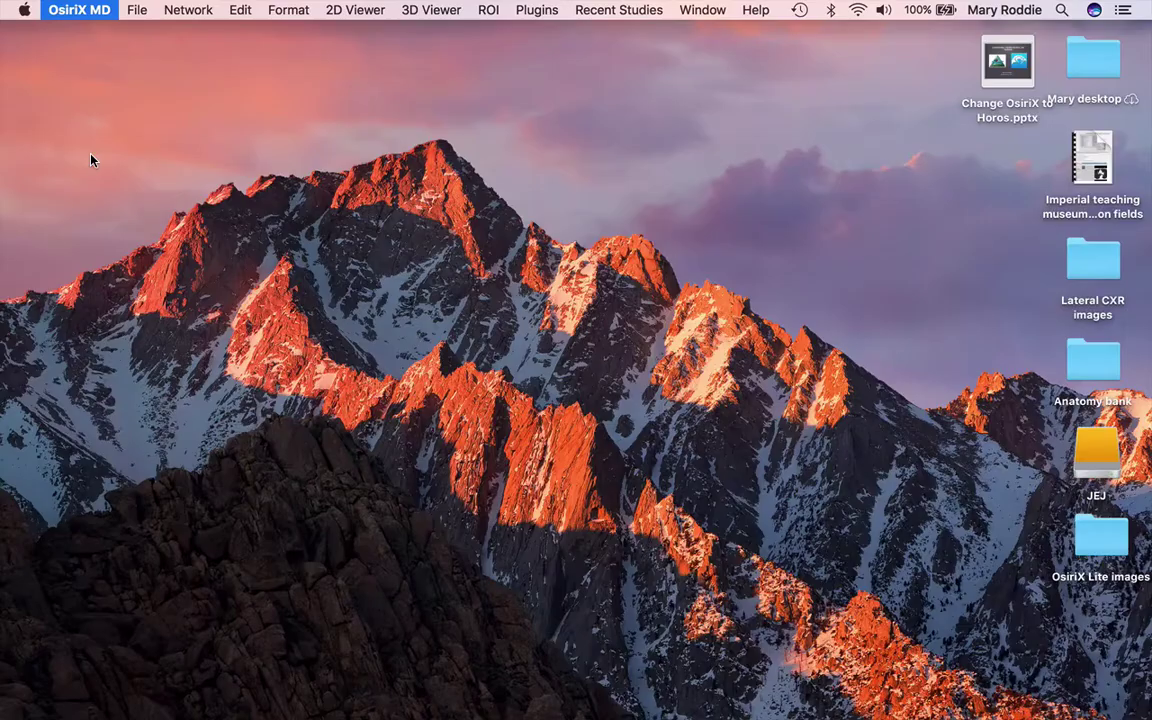
# - Copy the FRCR set 1 folder from the JEJ drive
pyautogui.doubleClick(1097, 455)
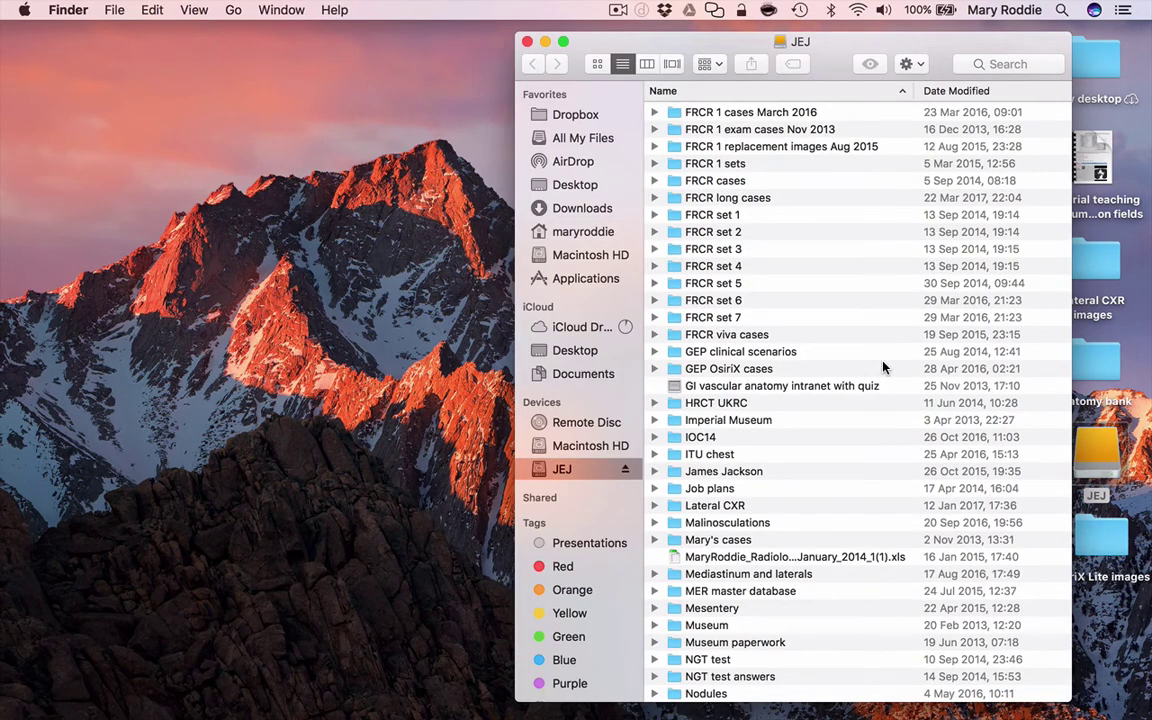
pyautogui.scroll(-5, 882, 363)
pyautogui.scroll(3, 883, 368)
pyautogui.scroll(6, 883, 368)
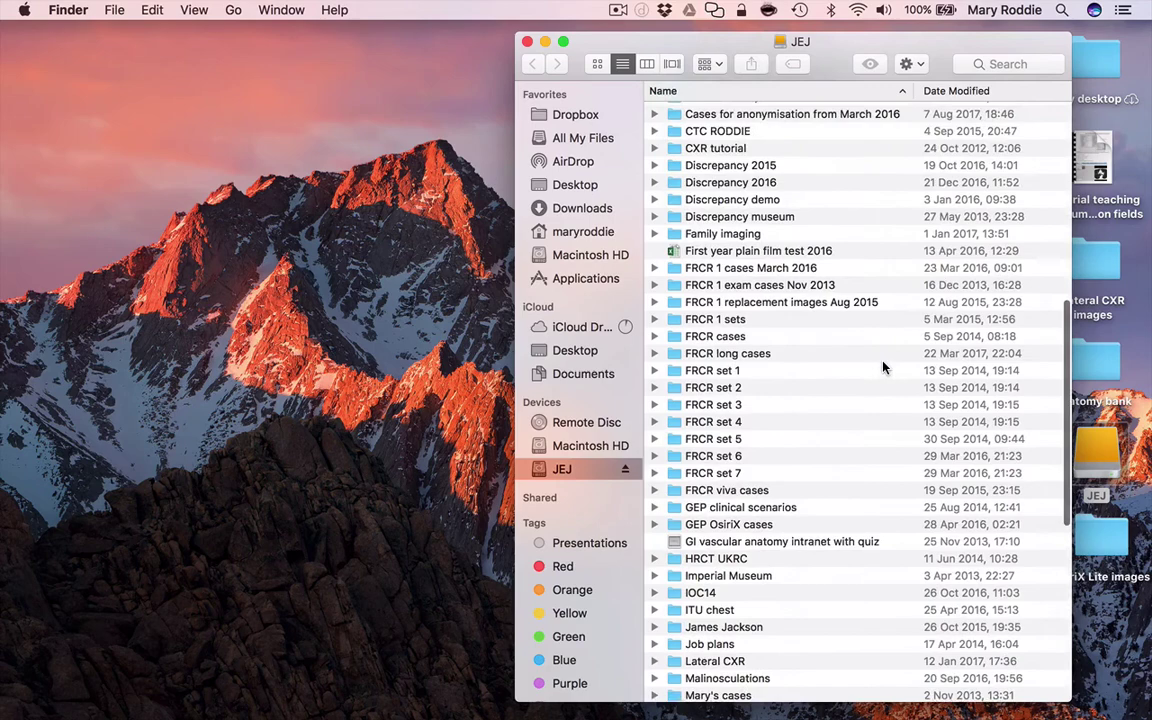
pyautogui.click(705, 374)
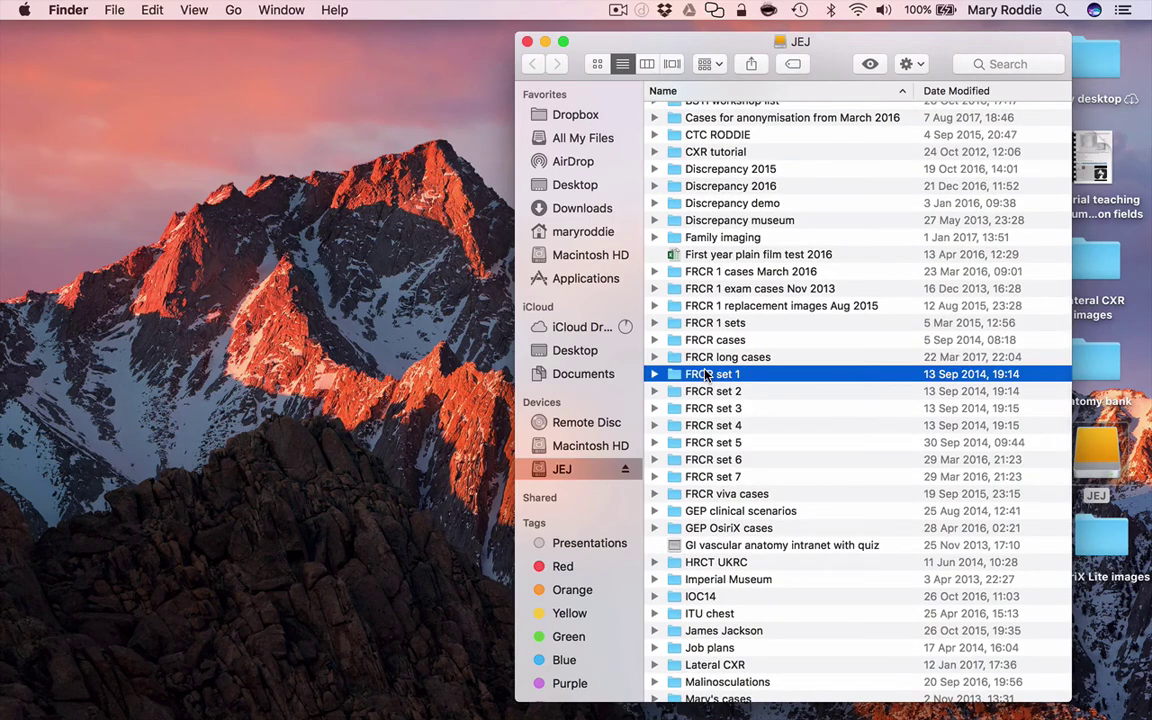
pyautogui.rightClick(705, 374)
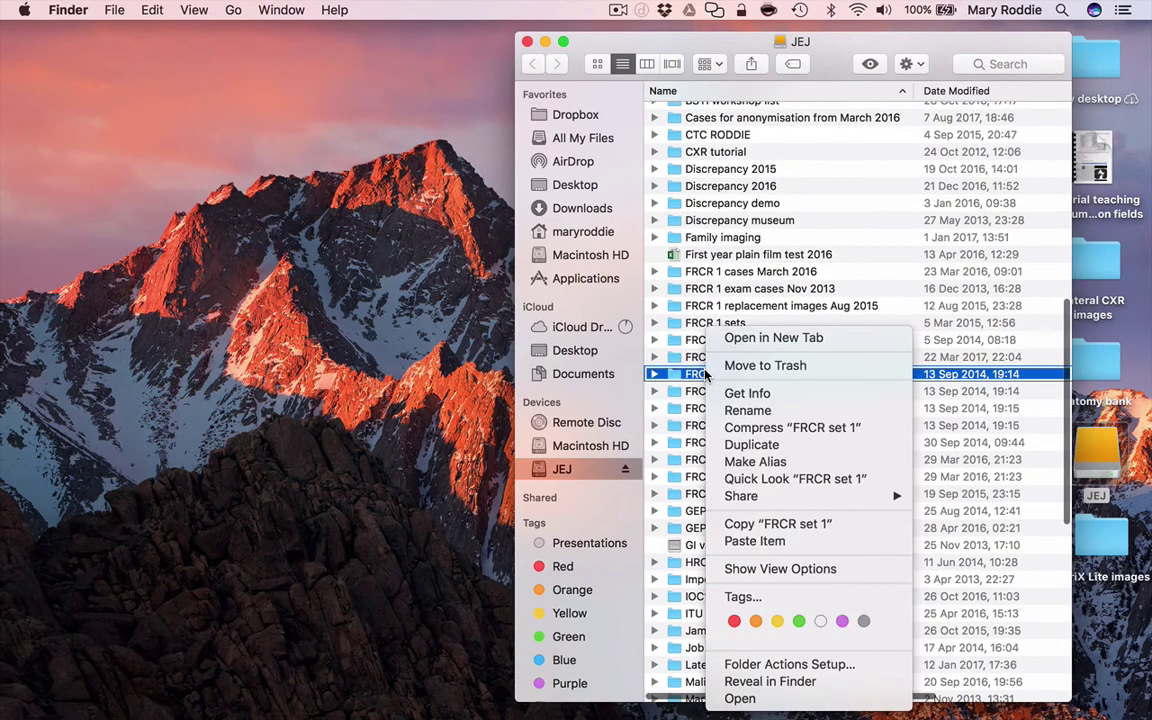
pyautogui.click(745, 524)
# - Paste FRCR set 1 onto the desktop and close the JEJ drive window
pyautogui.click(295, 345)
pyautogui.rightClick(295, 345)
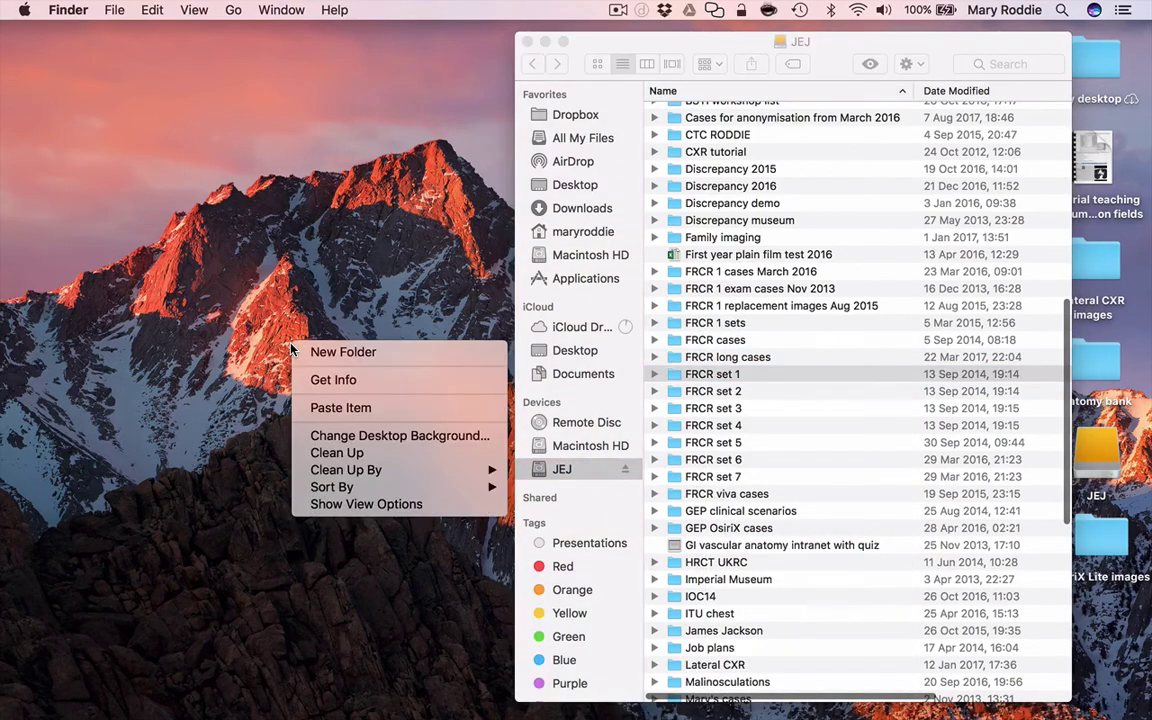
pyautogui.click(340, 408)
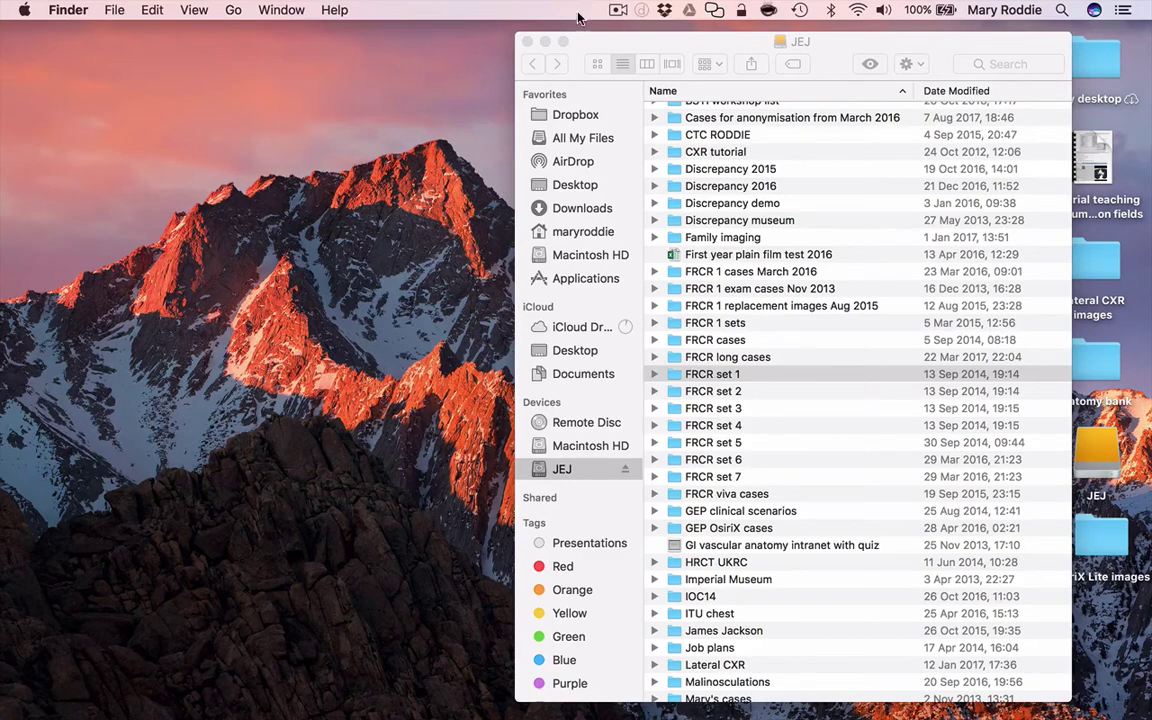
pyautogui.click(525, 40)
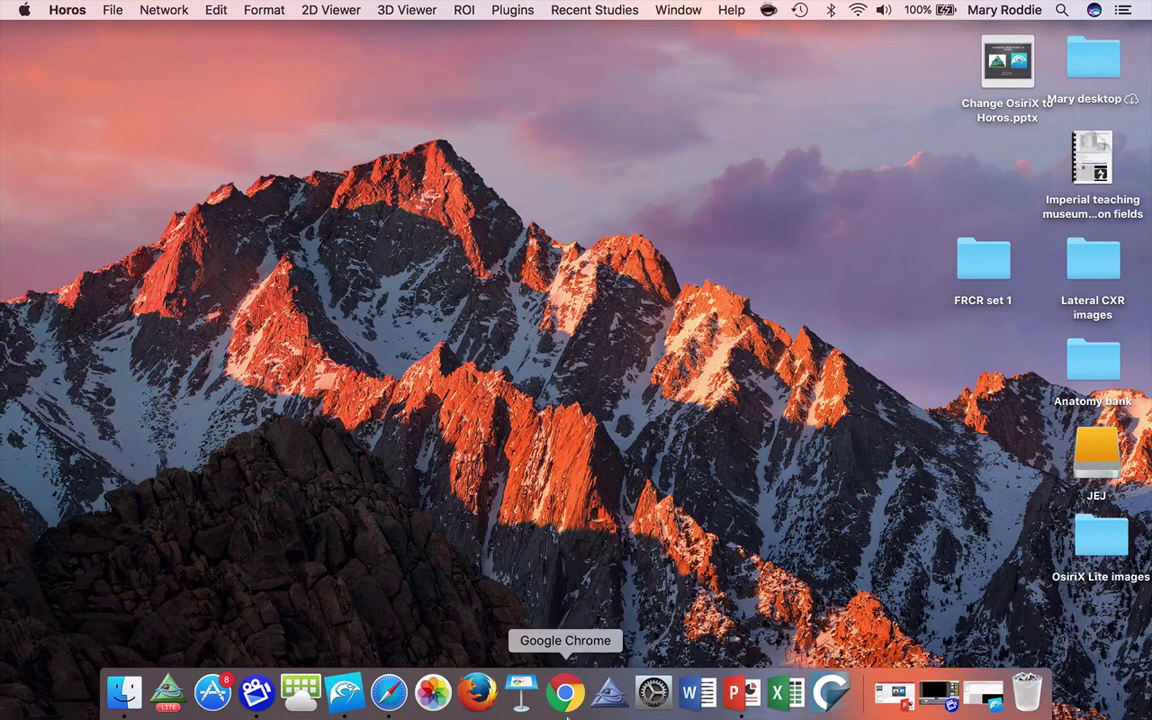
# - Launch Horos and create a new database folder in Desktop/FRCR set 1
pyautogui.click(345, 690)
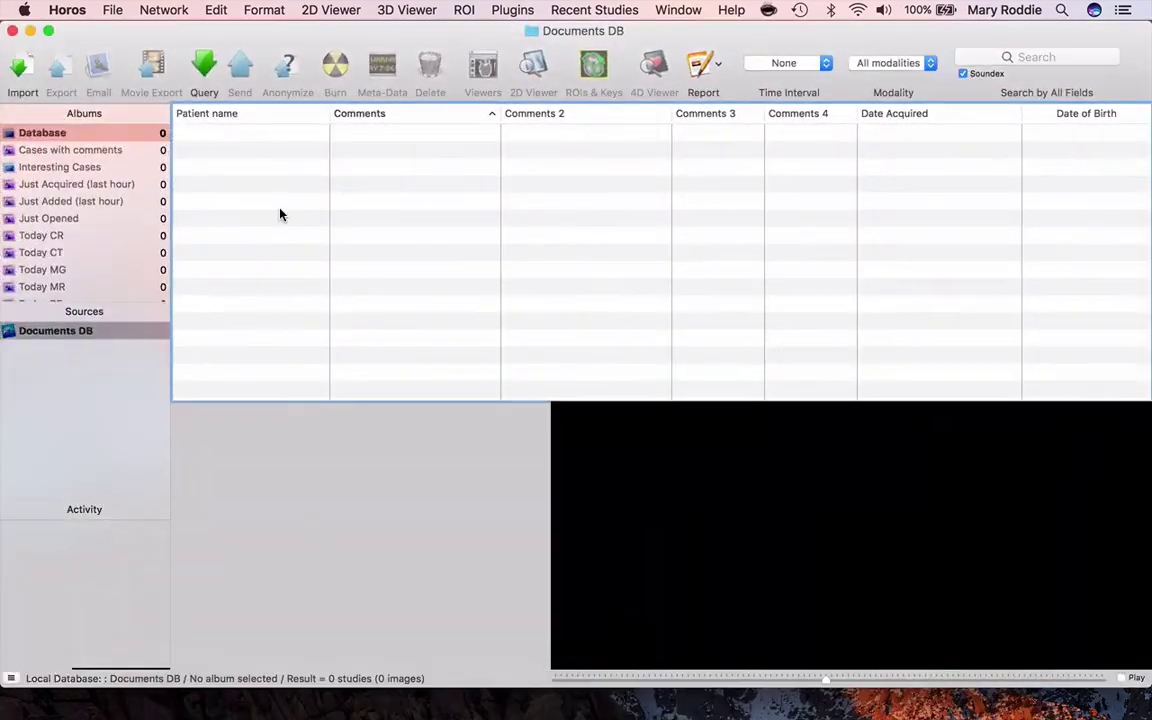
pyautogui.click(112, 10)
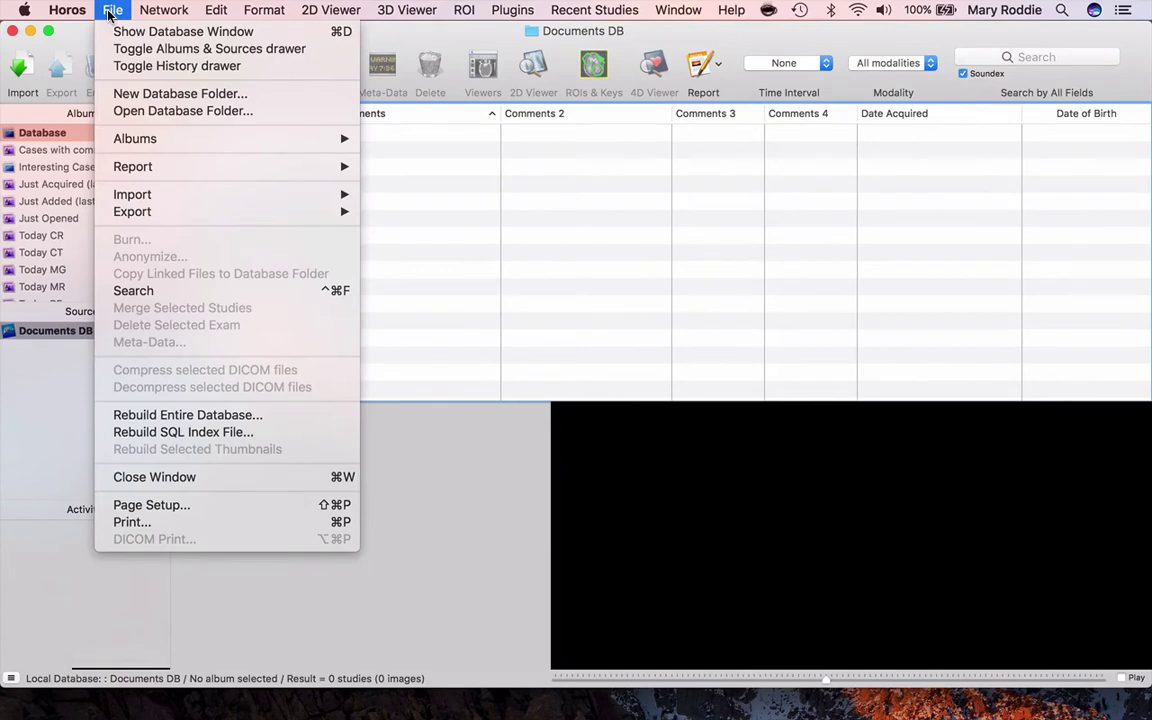
pyautogui.click(125, 93)
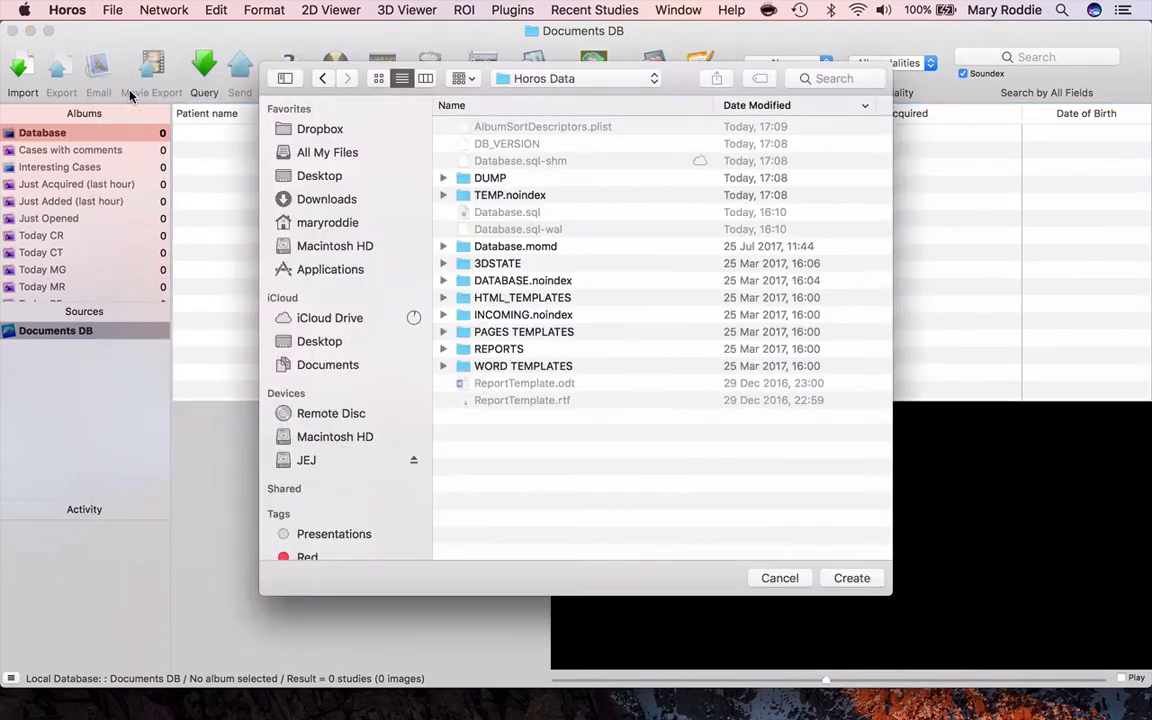
pyautogui.click(318, 175)
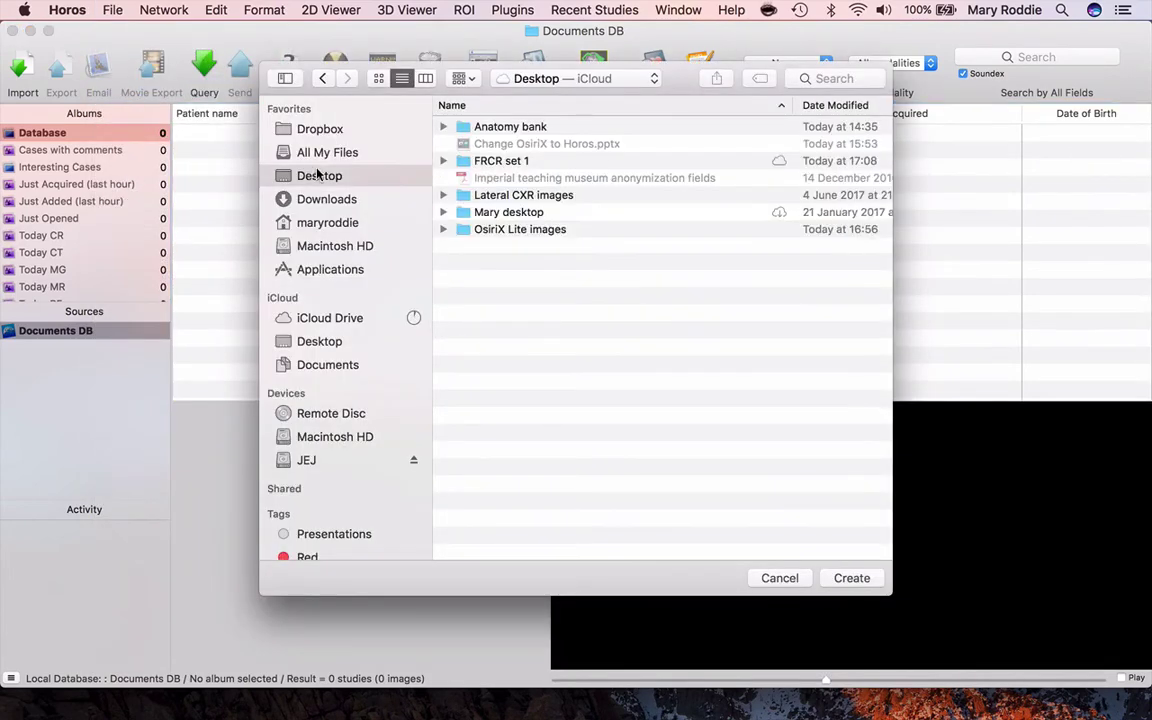
pyautogui.click(458, 160)
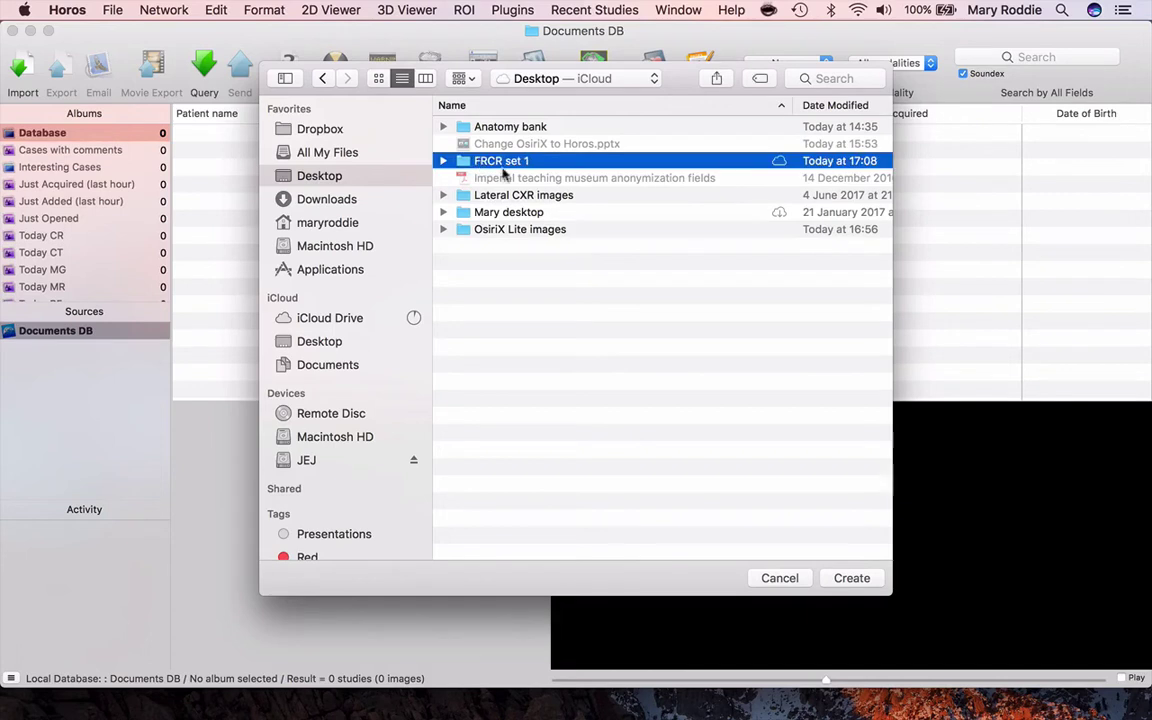
pyautogui.click(854, 586)
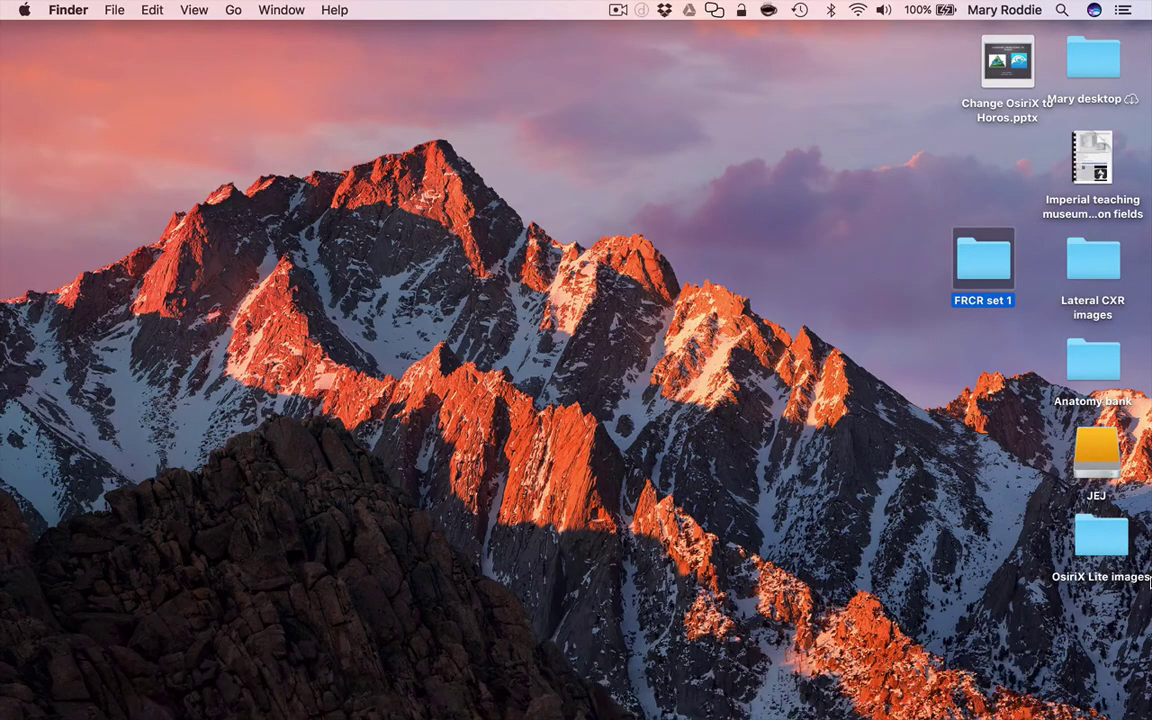
# - Open FRCR set 1 and rename its OsiriX Data folder to 'Horos Data'
pyautogui.doubleClick(984, 258)
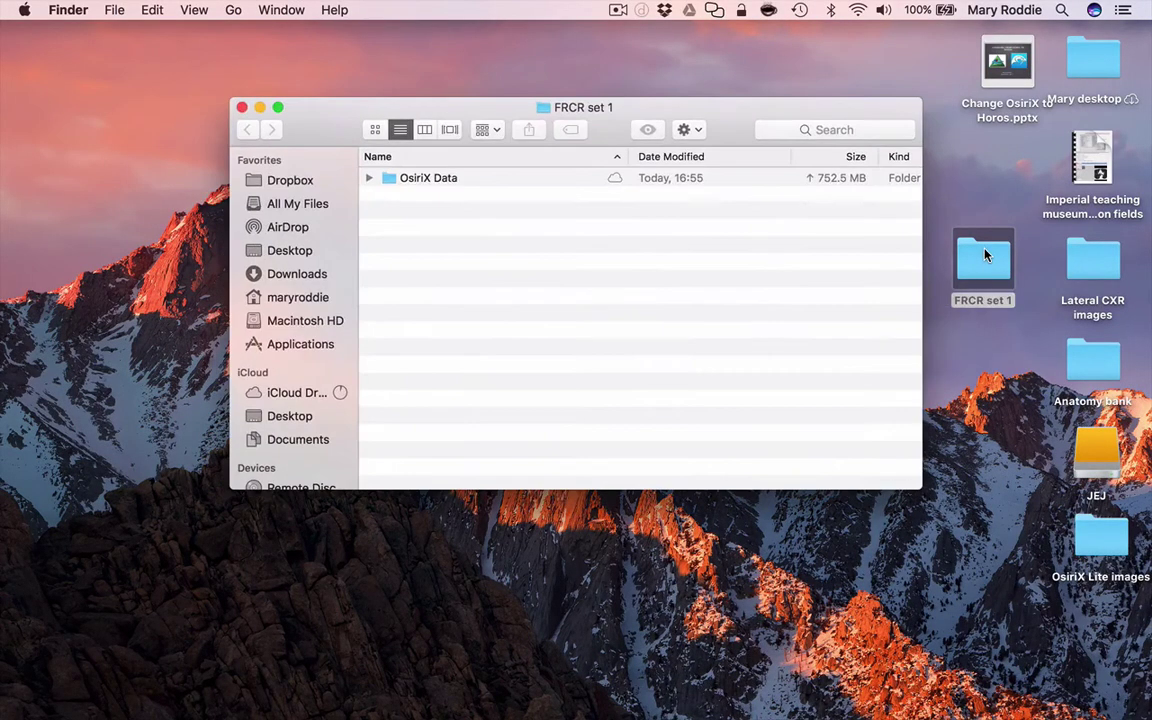
pyautogui.click(424, 180)
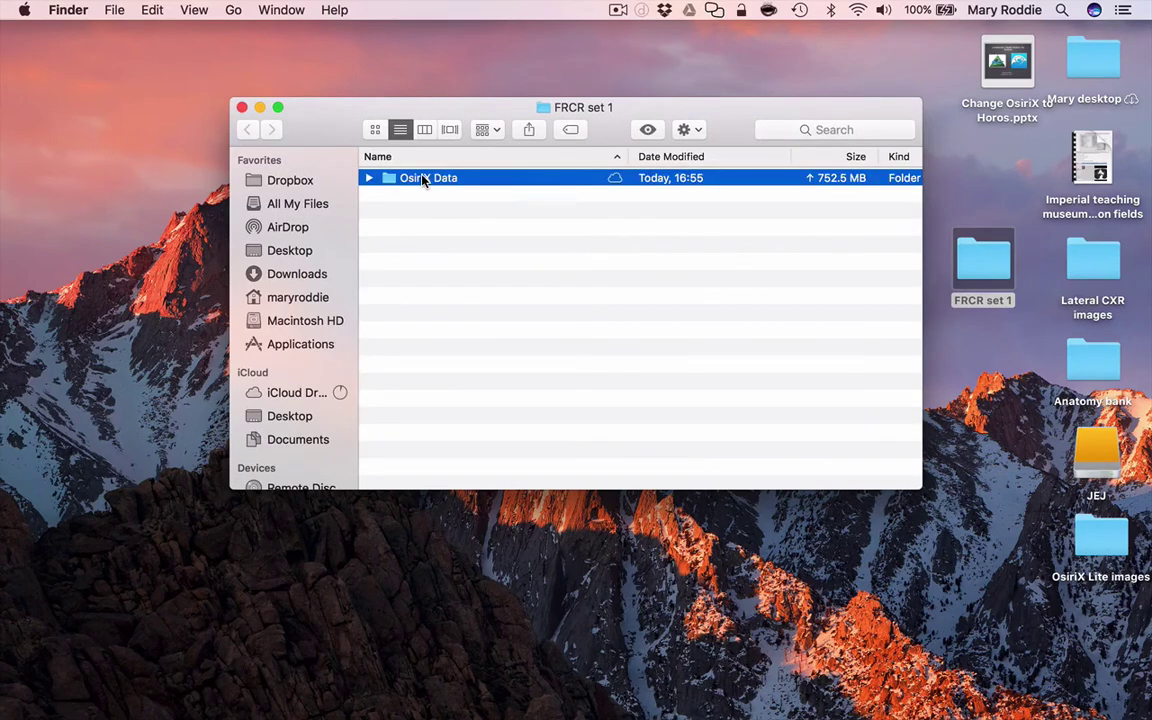
pyautogui.click(424, 178)
pyautogui.click(430, 178)
pyautogui.press('BackSpace')
pyautogui.press('BackSpace')
pyautogui.press('BackSpace')
pyautogui.press('BackSpace')
pyautogui.press('BackSpace')
pyautogui.press('BackSpace')
pyautogui.write('Horos')
pyautogui.press('Return')
pyautogui.click(241, 107)
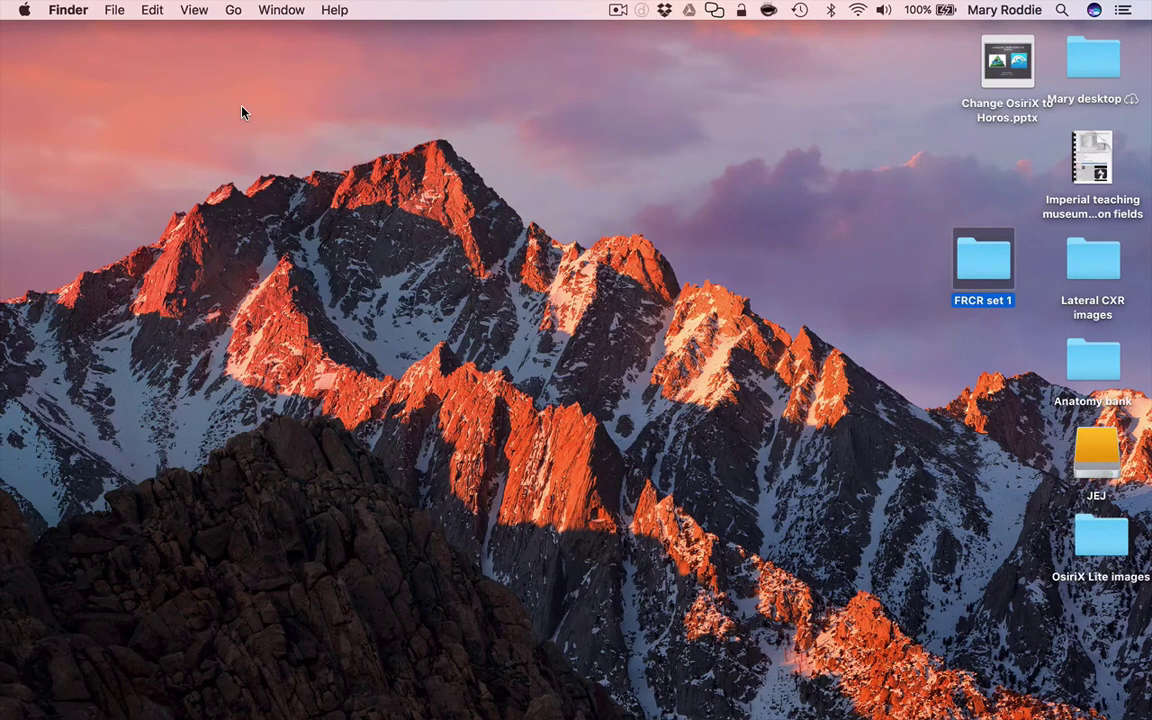
# - Open Desktop/FRCR set 1 as the Horos database folder and accept the index rebuild
pyautogui.click(367, 692)
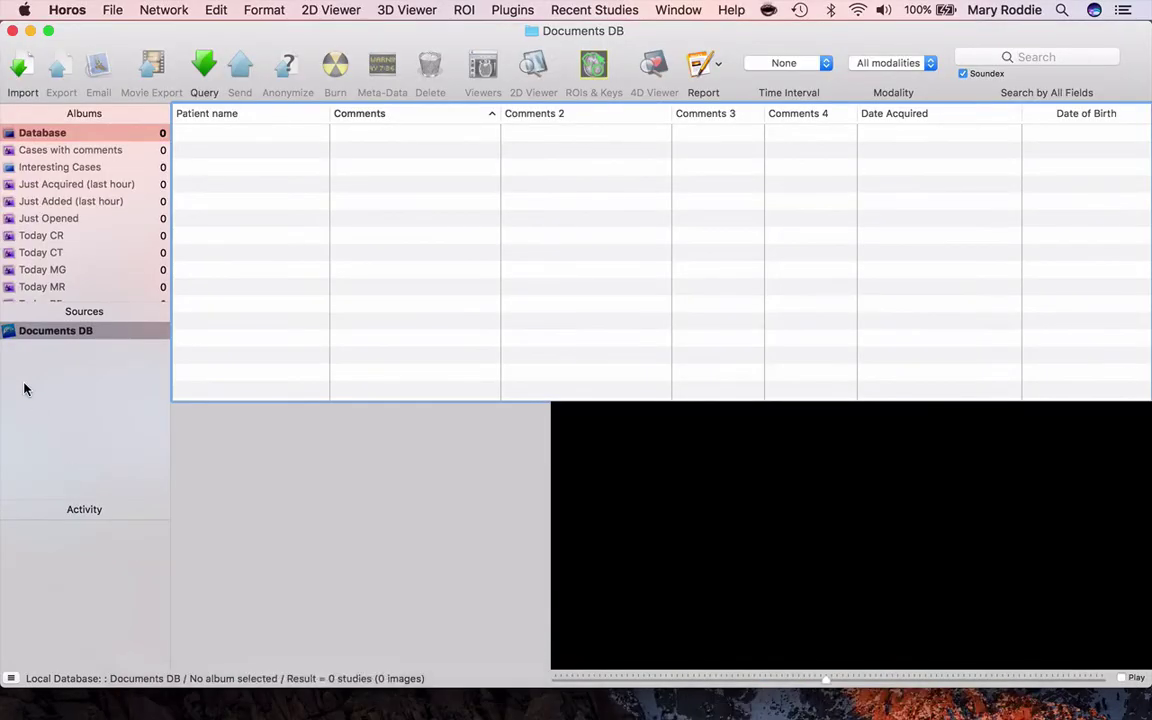
pyautogui.click(113, 10)
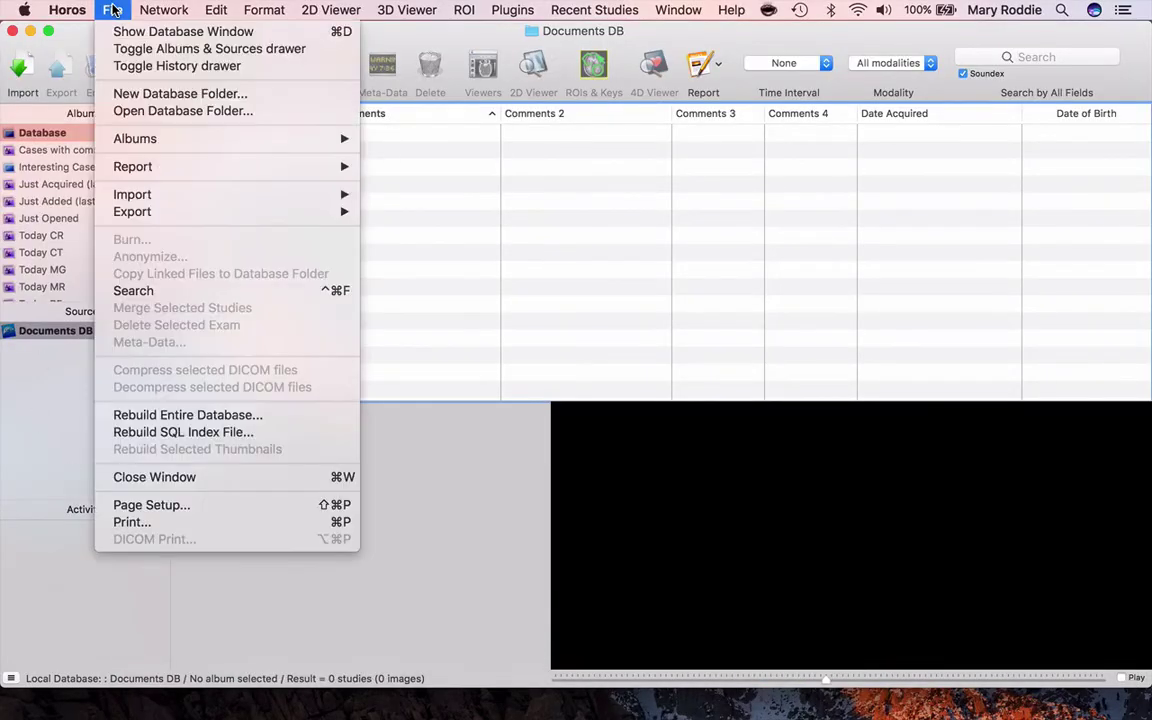
pyautogui.click(140, 99)
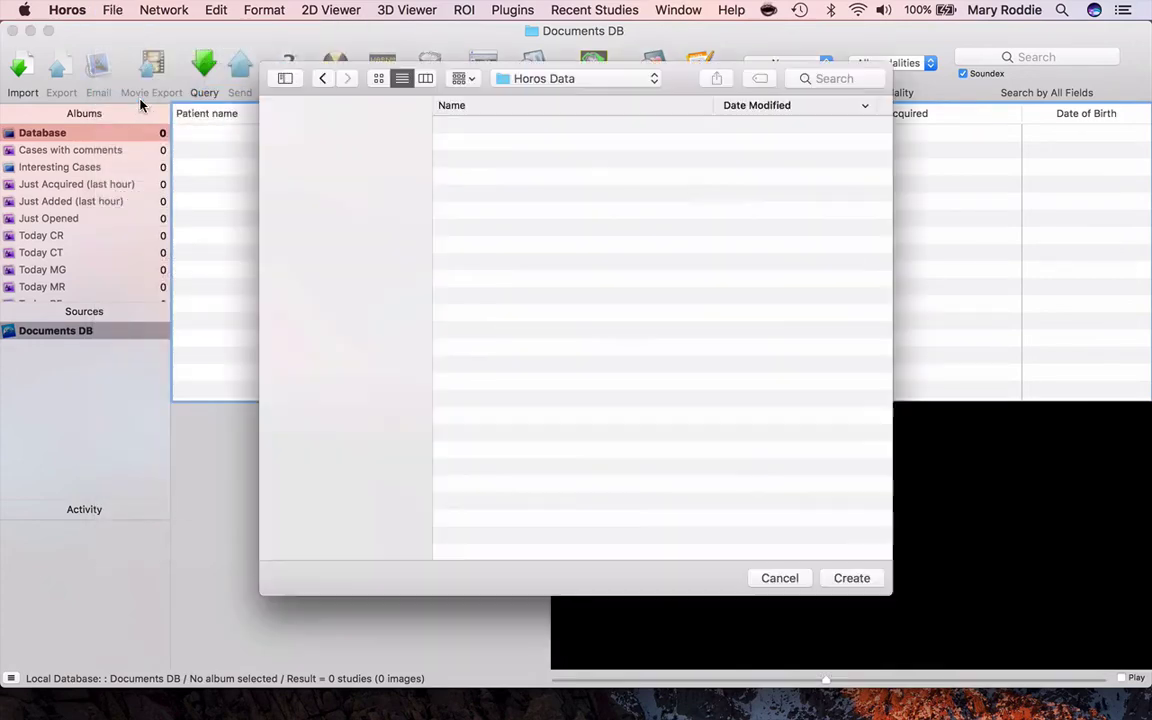
pyautogui.click(325, 177)
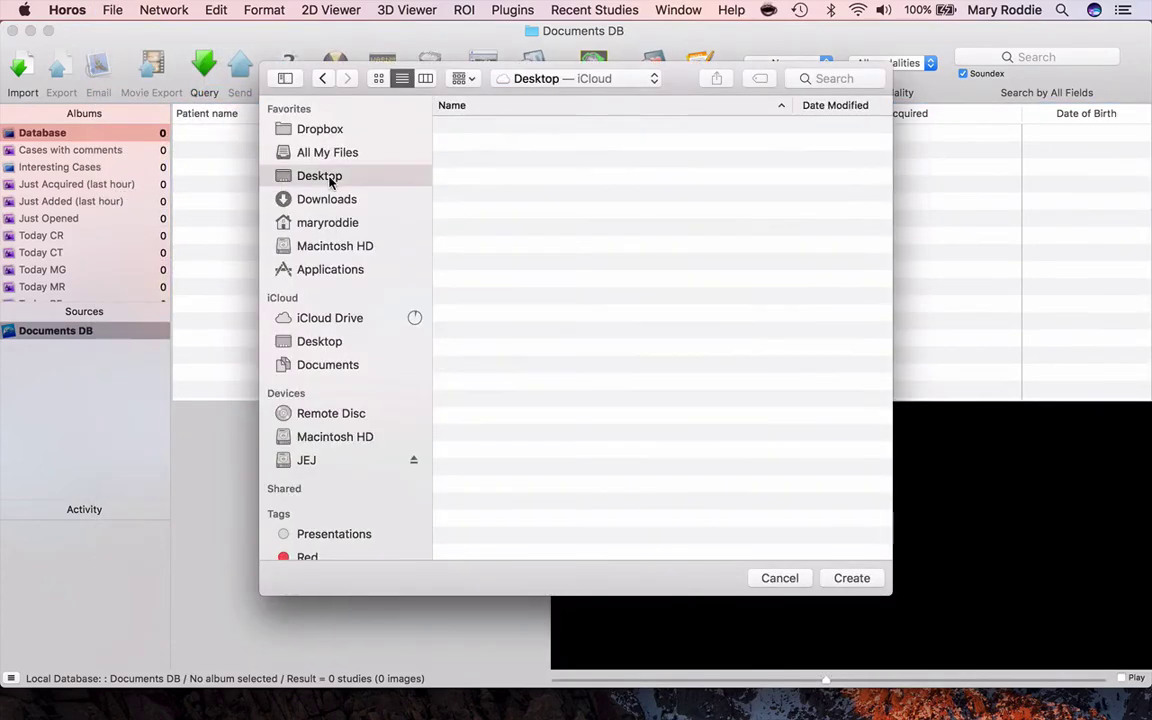
pyautogui.click(489, 162)
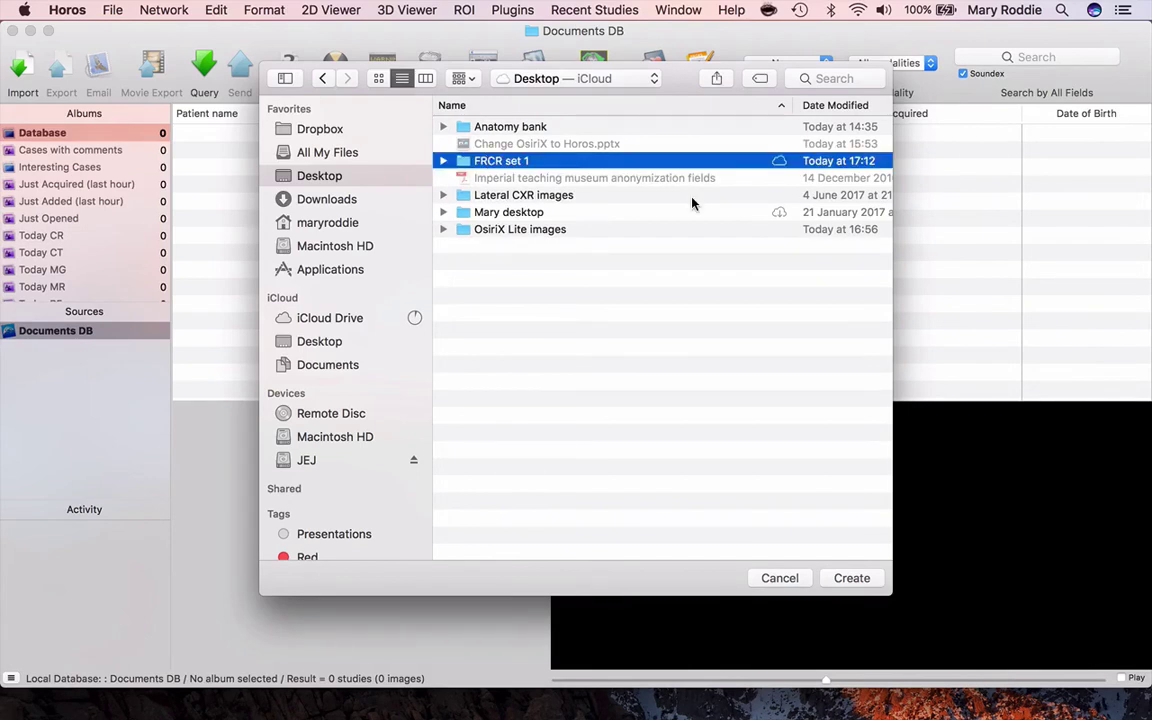
pyautogui.click(851, 578)
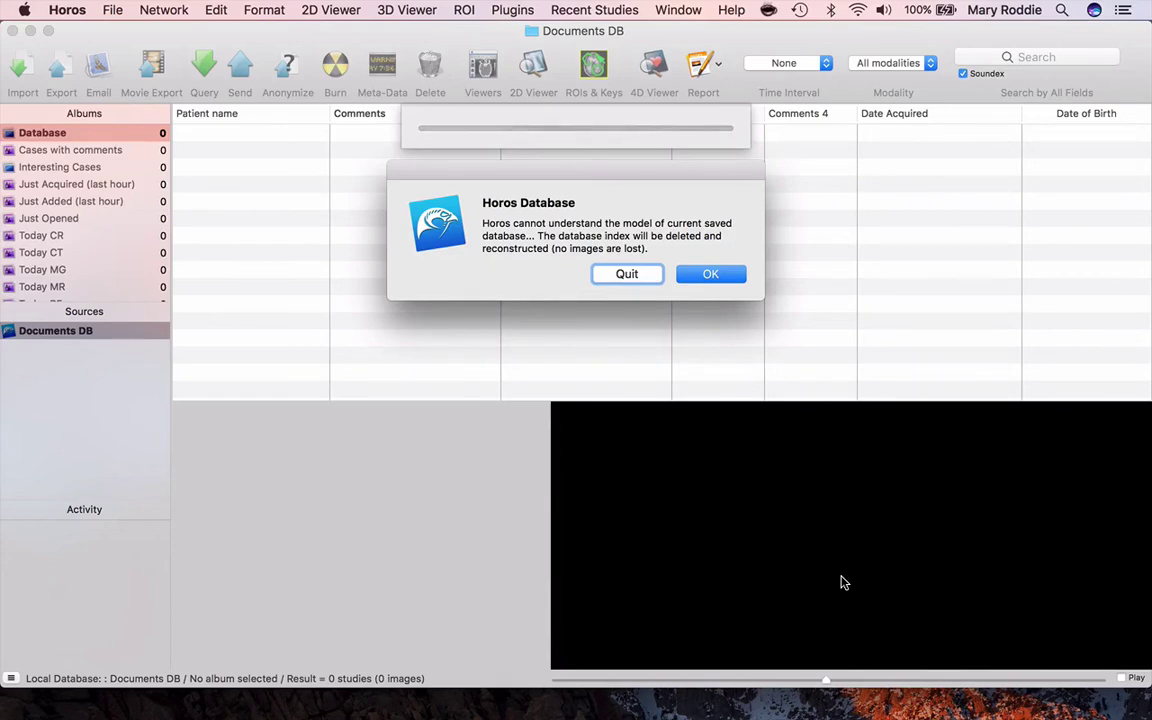
pyautogui.click(718, 278)
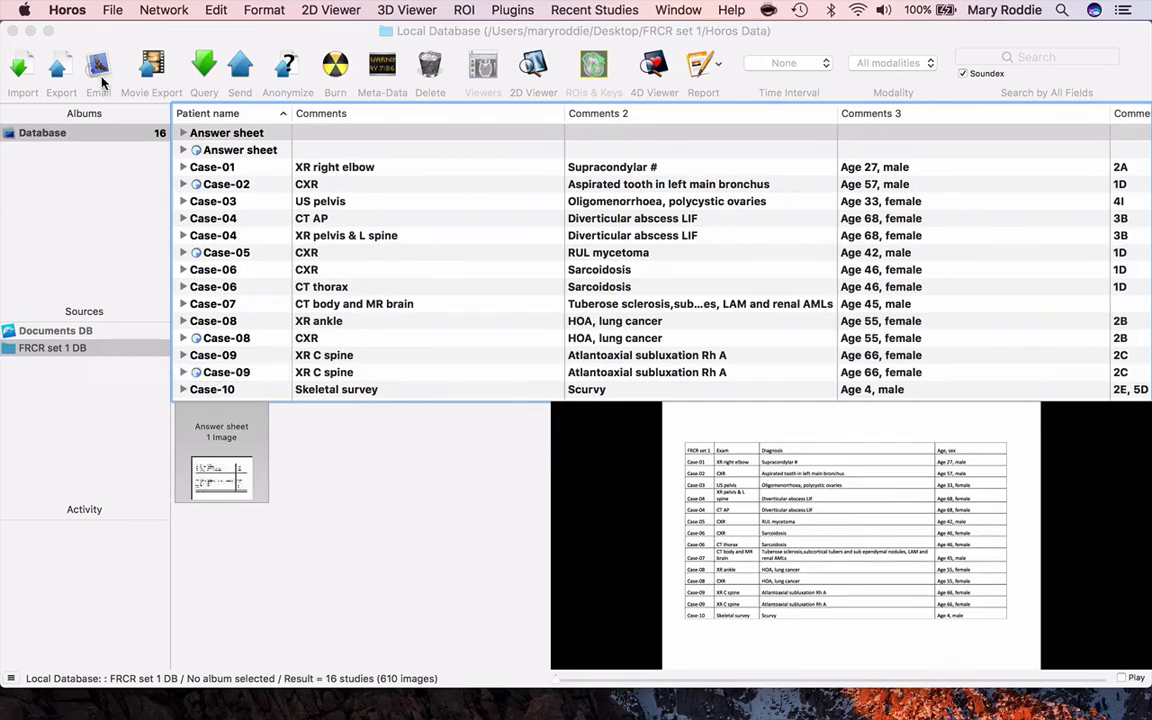
# - Delete the FRCR set 1 local path from Horos Locations preferences and close Preferences
pyautogui.click(57, 12)
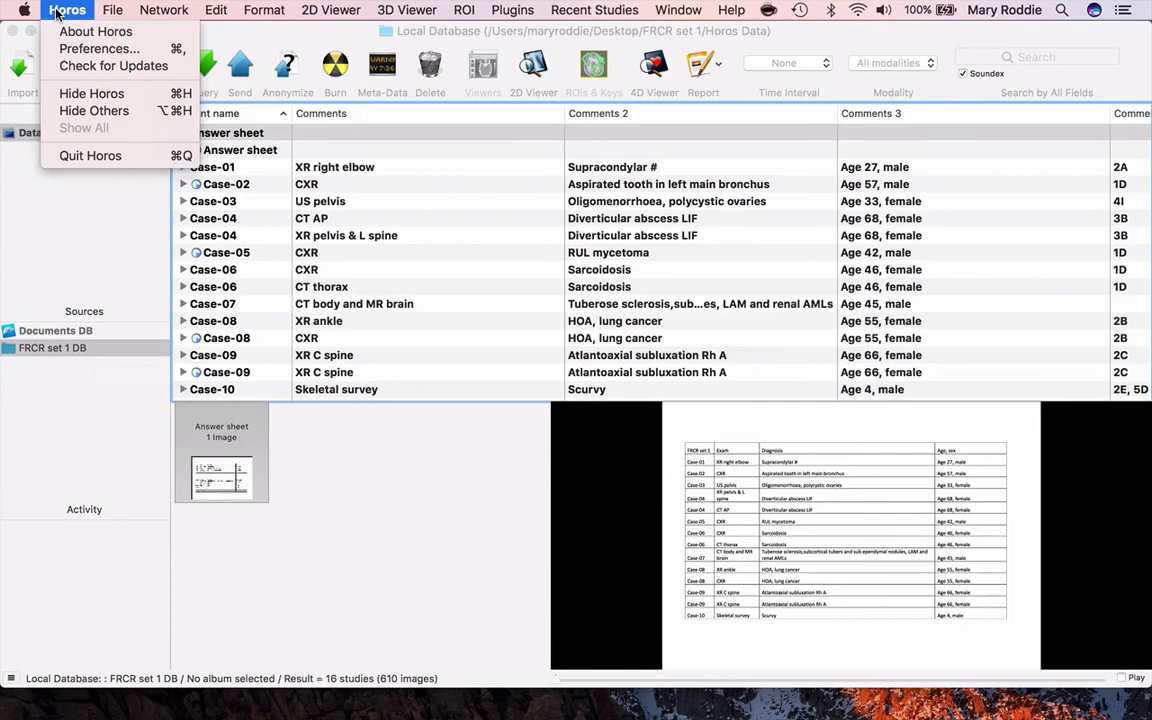
pyautogui.click(98, 48)
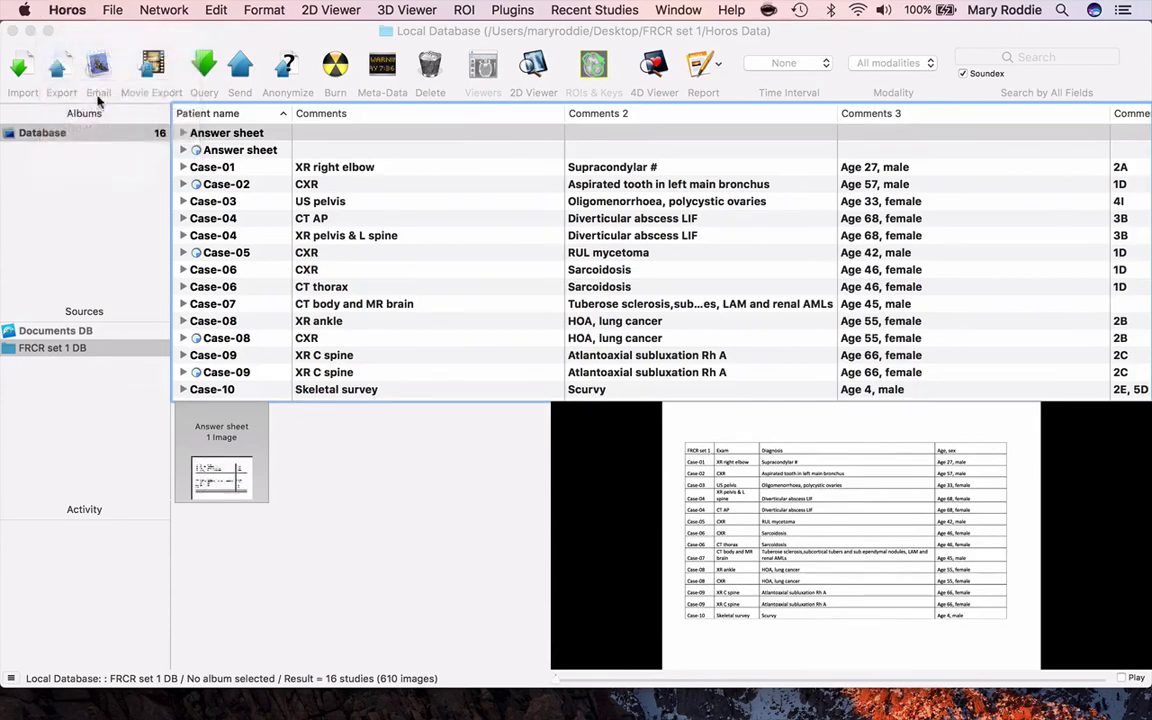
pyautogui.click(114, 322)
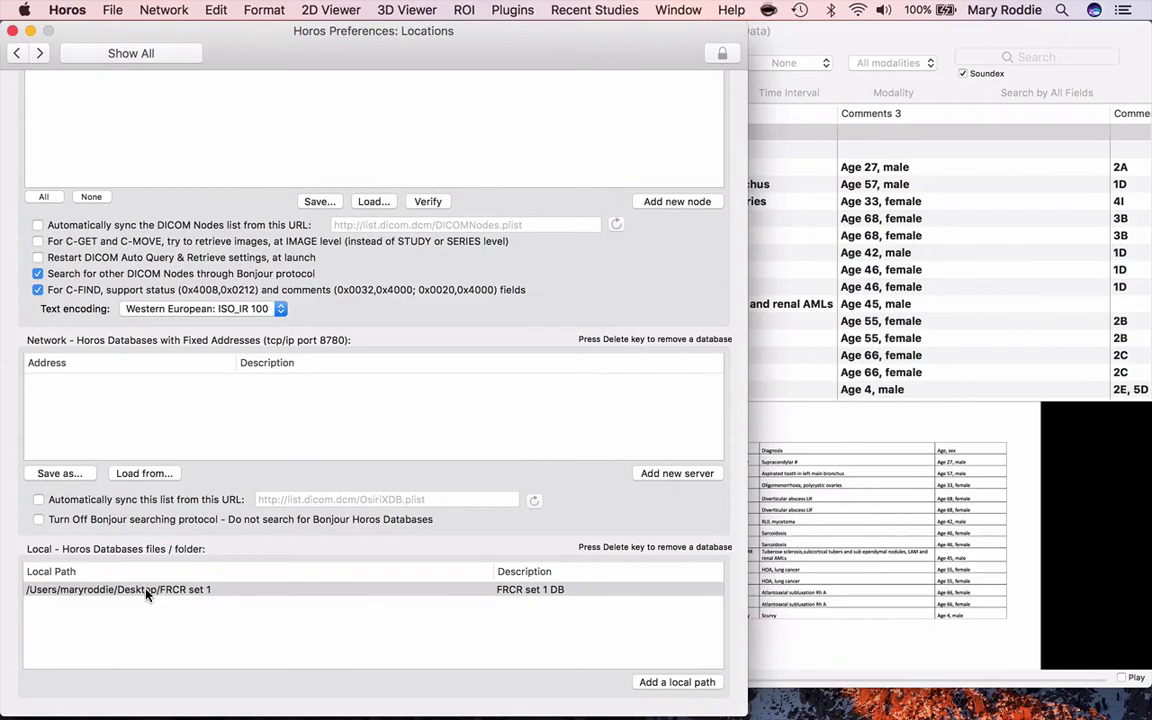
pyautogui.click(146, 590)
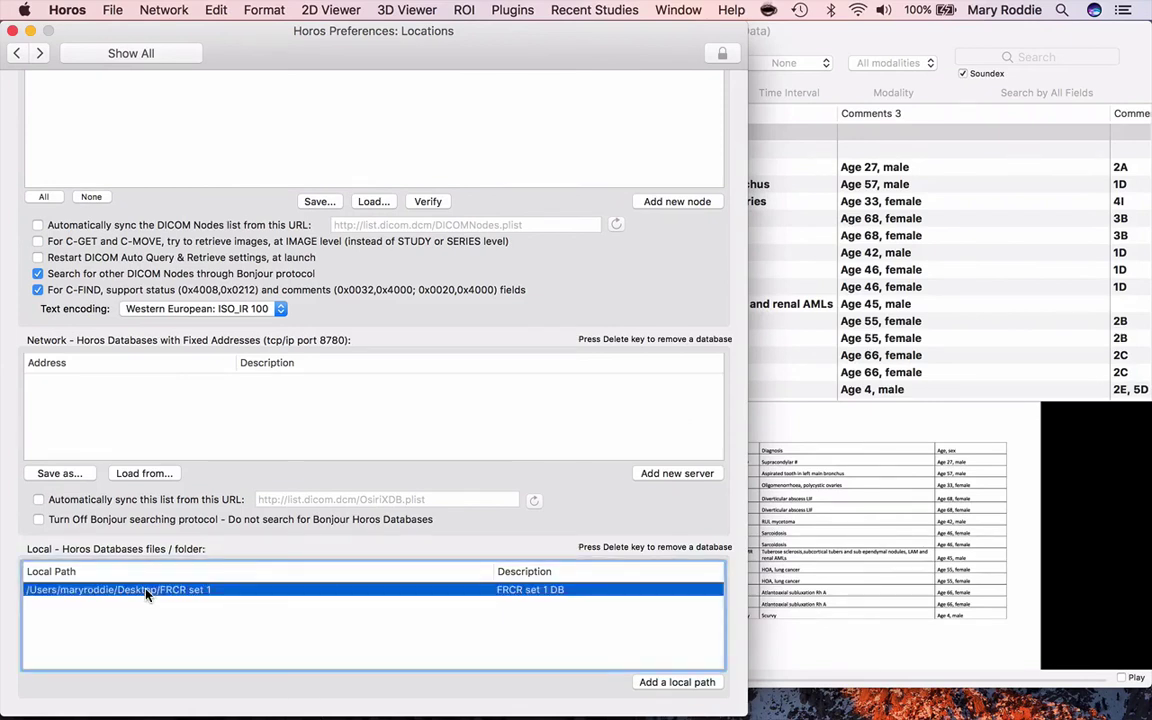
pyautogui.press('Delete')
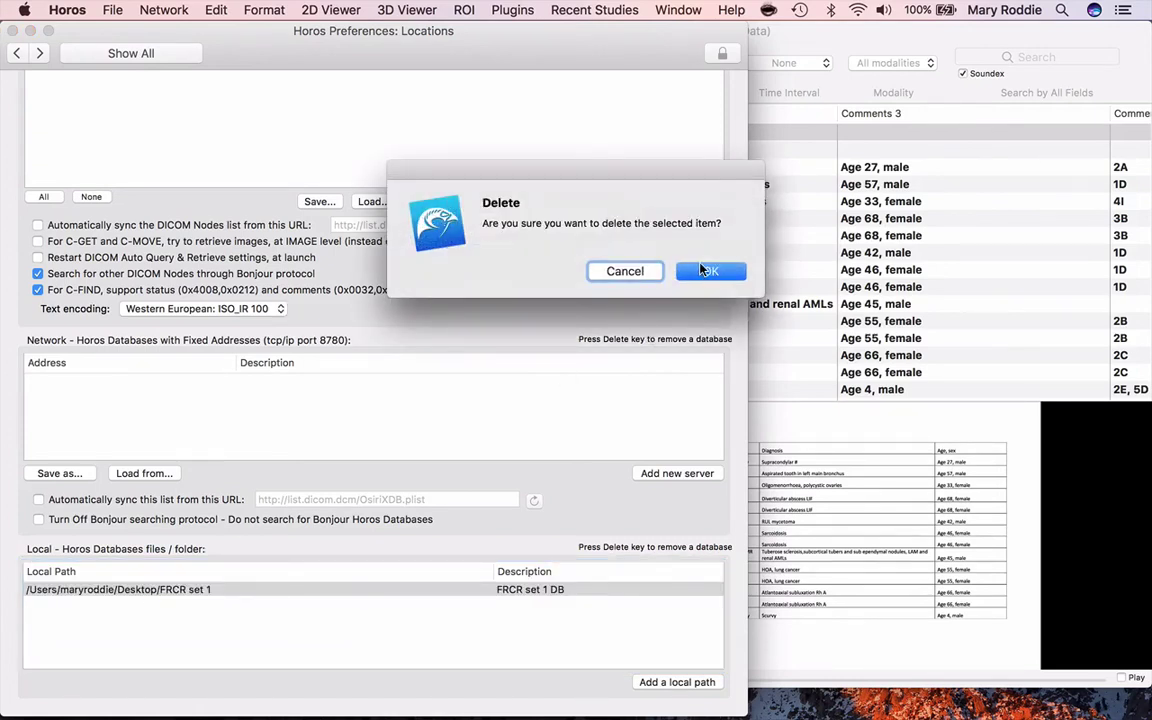
pyautogui.click(705, 271)
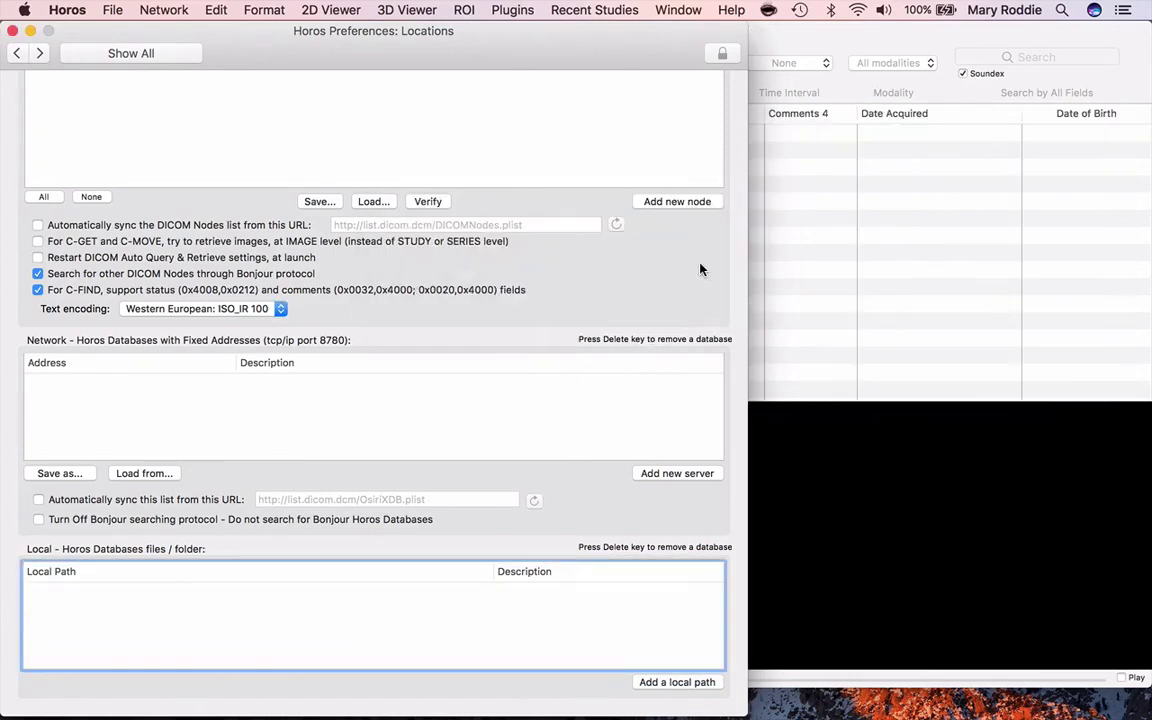
pyautogui.click(12, 31)
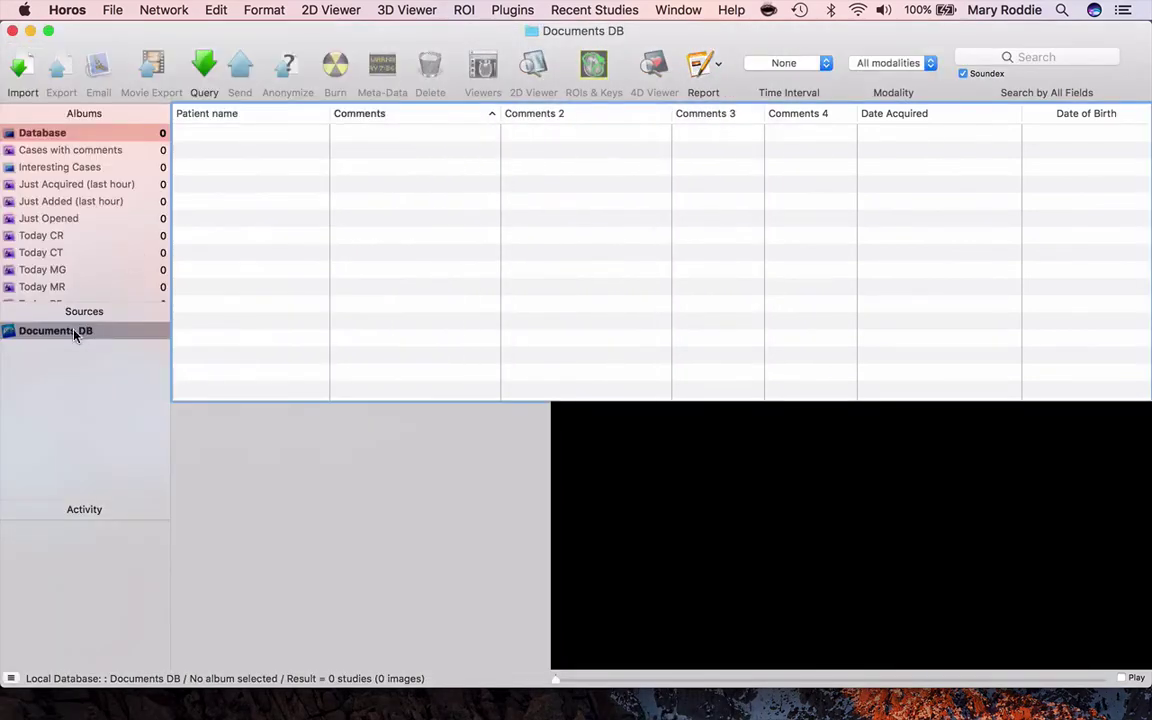